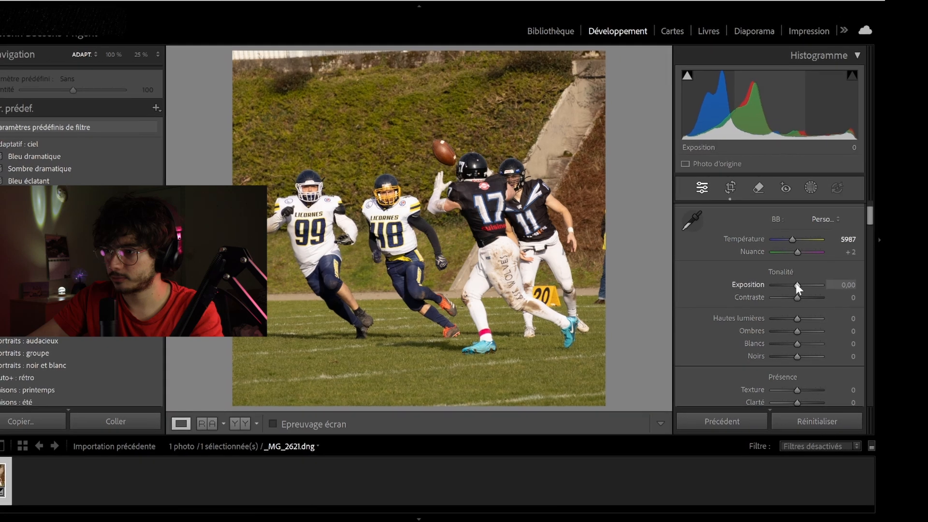
Set the photo's overall exposure to −0,14.
left_click_drag(798, 285, 800, 285)
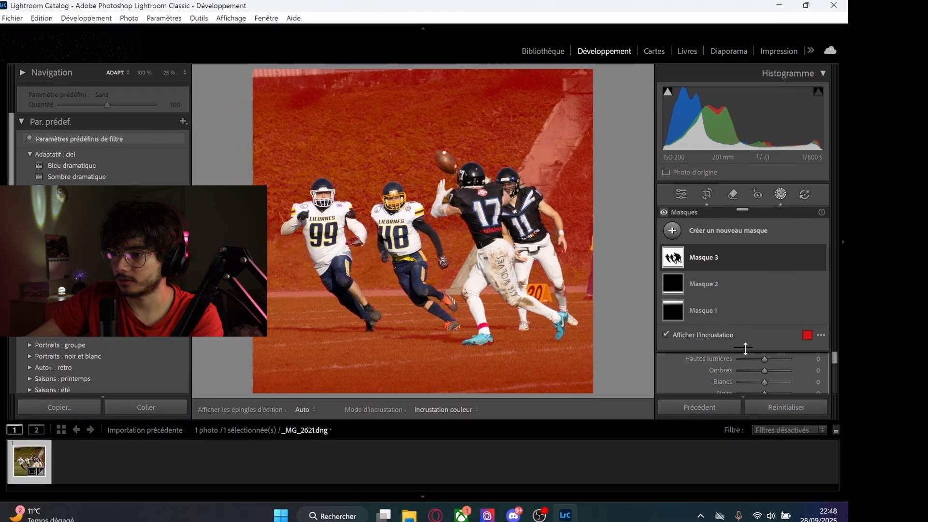
Shift the hue (Teinte) of Masque 3, the background mask, to turn the green grass and slope reddish brown.
left_click_drag(745, 347, 748, 243)
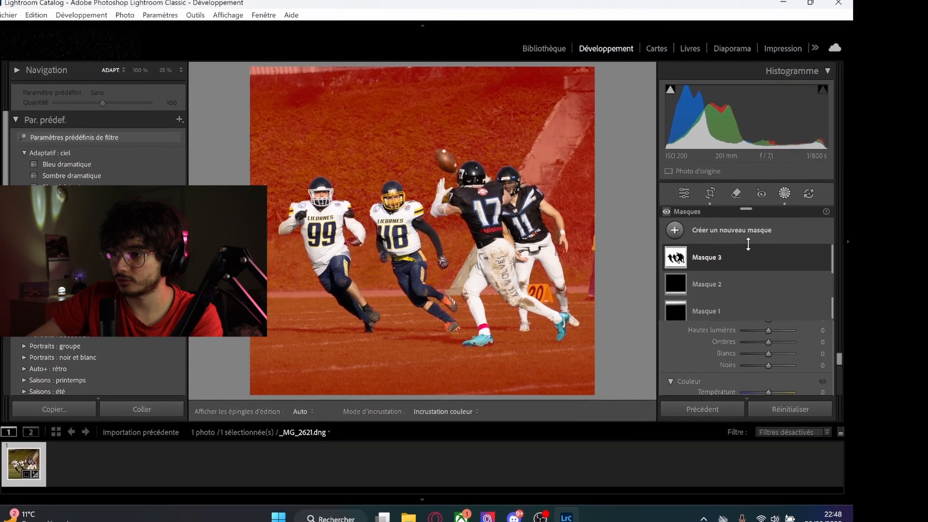
scroll(705, 335, "down", 2)
scroll(731, 342, "down", 1)
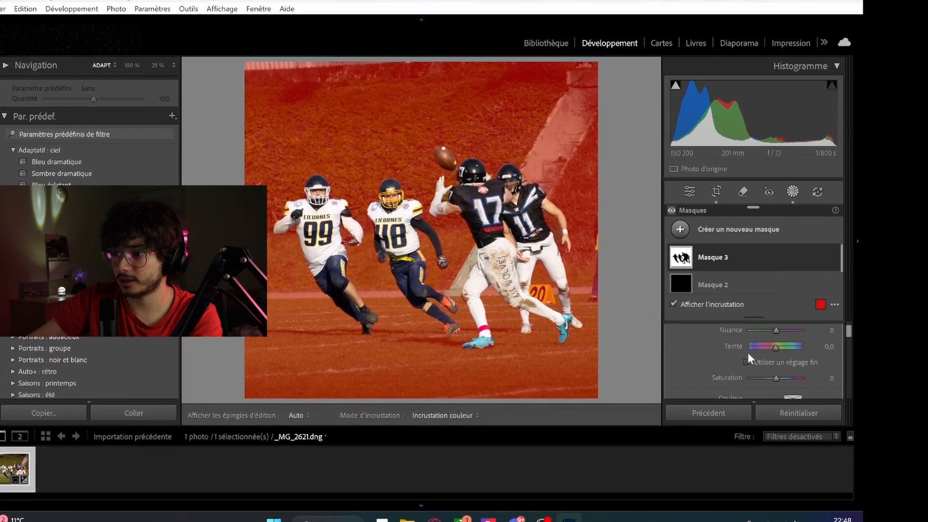
left_click_drag(775, 347, 795, 353)
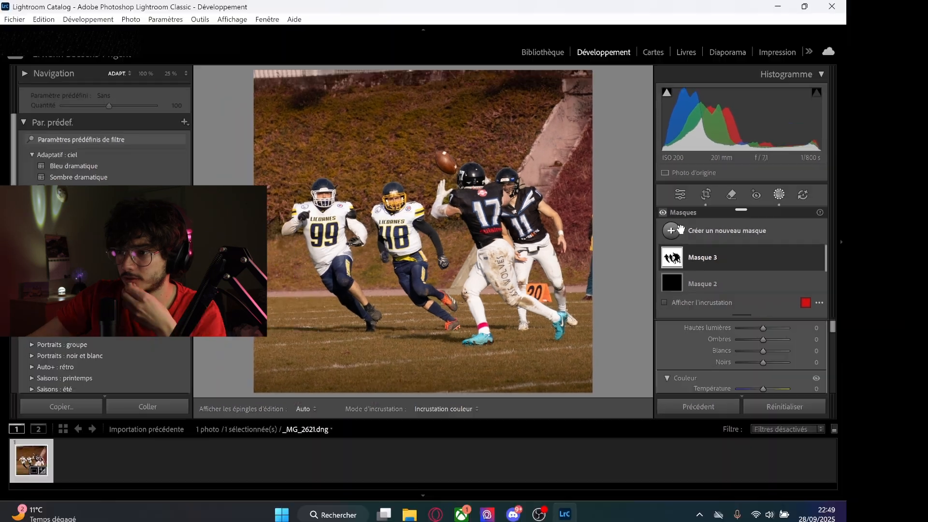
Create a new subject-selection mask covering the players and set its exposure to 0,17.
left_click(699, 226)
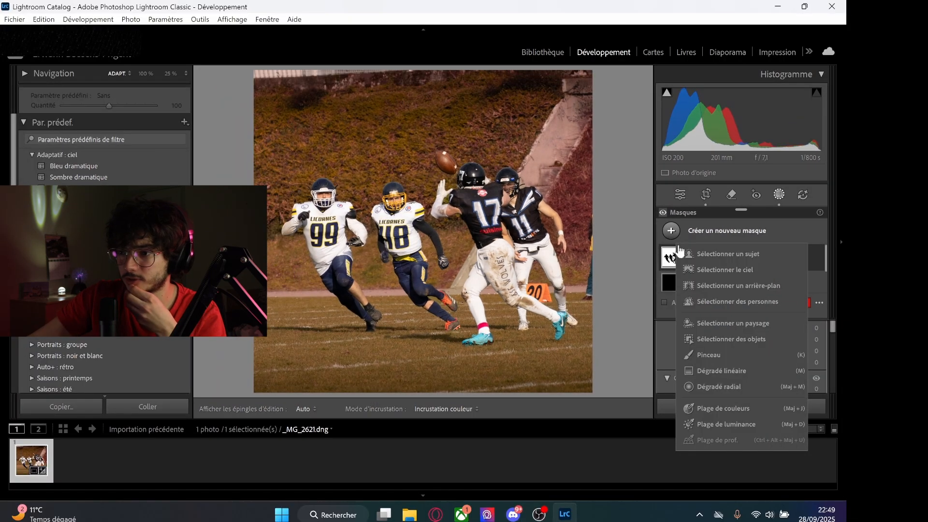
left_click(714, 253)
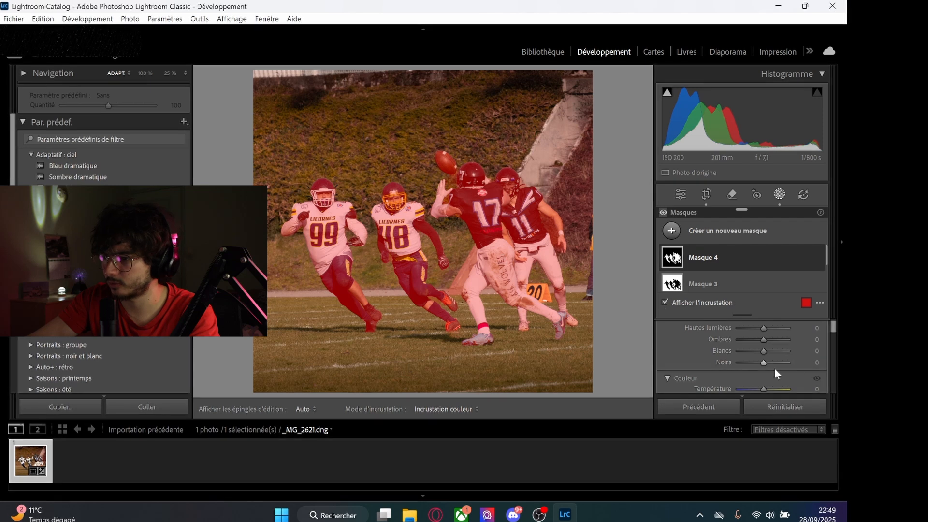
scroll(773, 363, "up", 5)
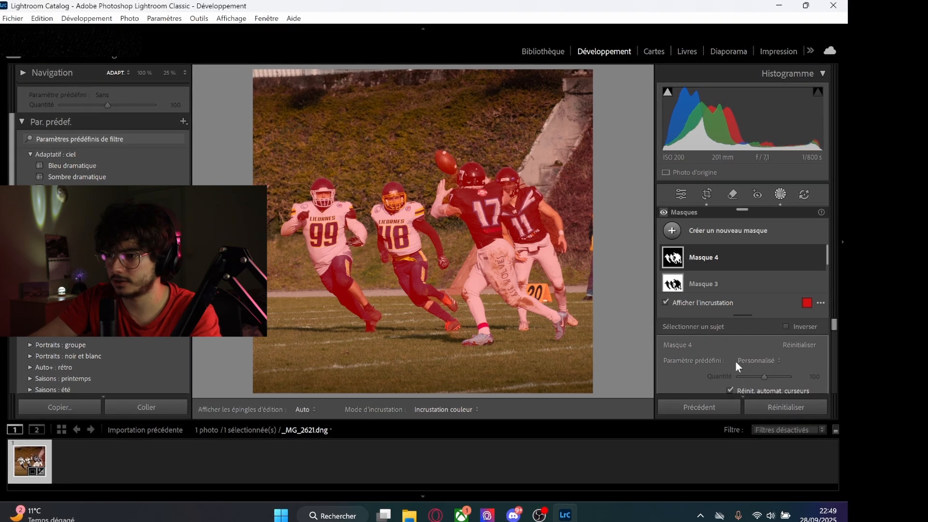
scroll(737, 354, "down", 3)
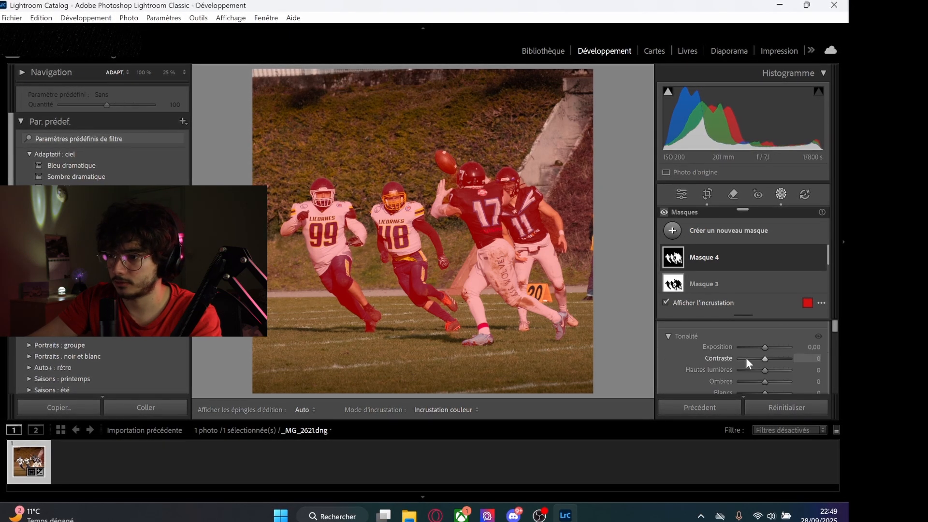
left_click_drag(764, 346, 765, 346)
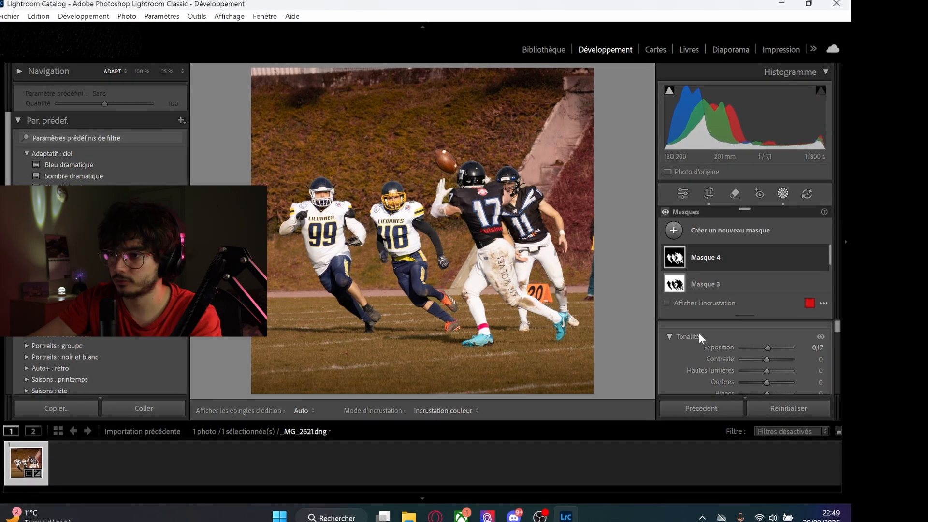
Leave masking, compare the original and edited photo side by side, and return to the single-photo view.
scroll(736, 338, "up", 2)
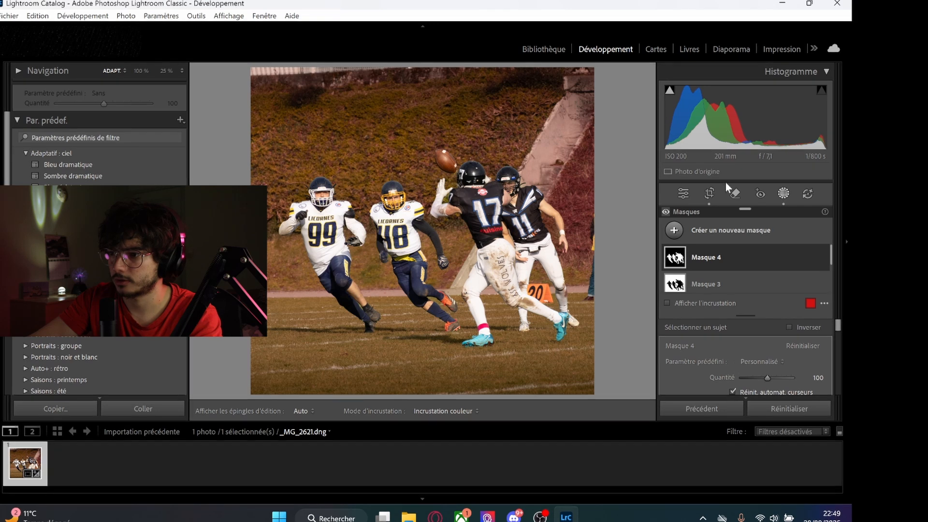
left_click(683, 194)
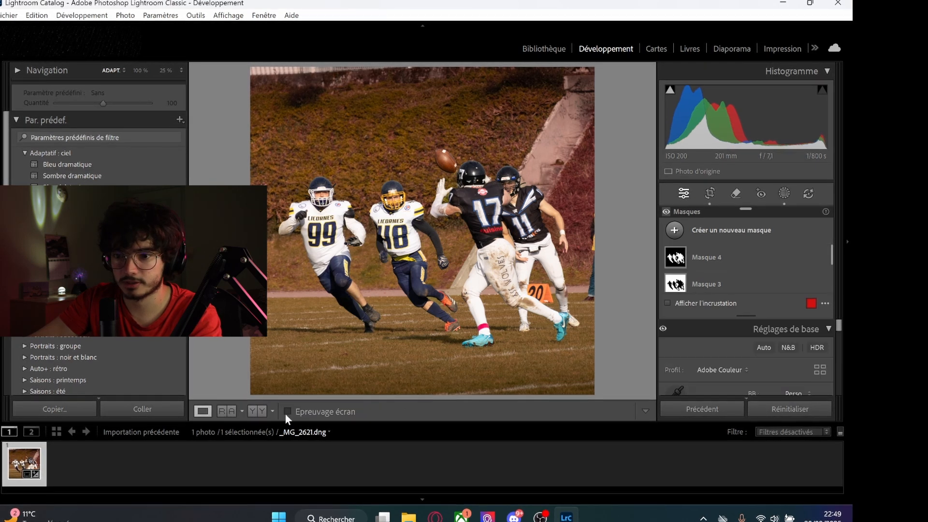
key("y")
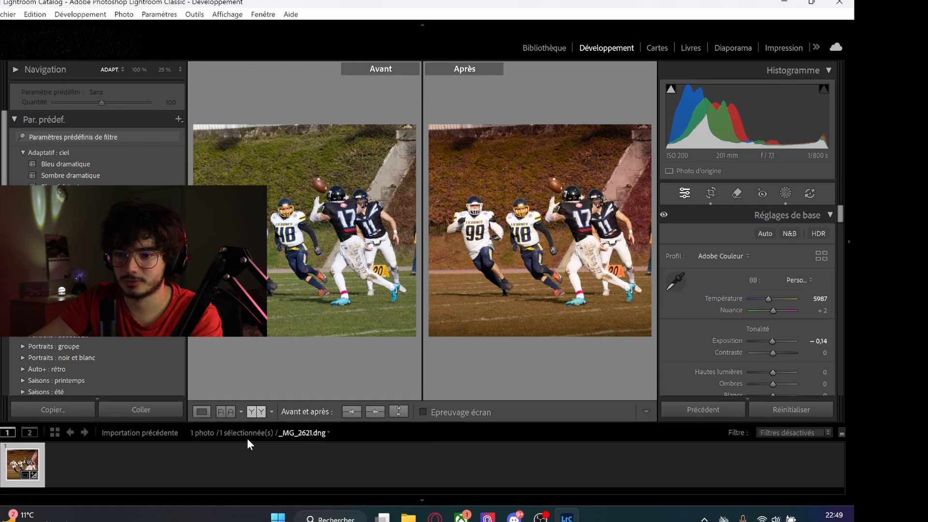
left_click(202, 412)
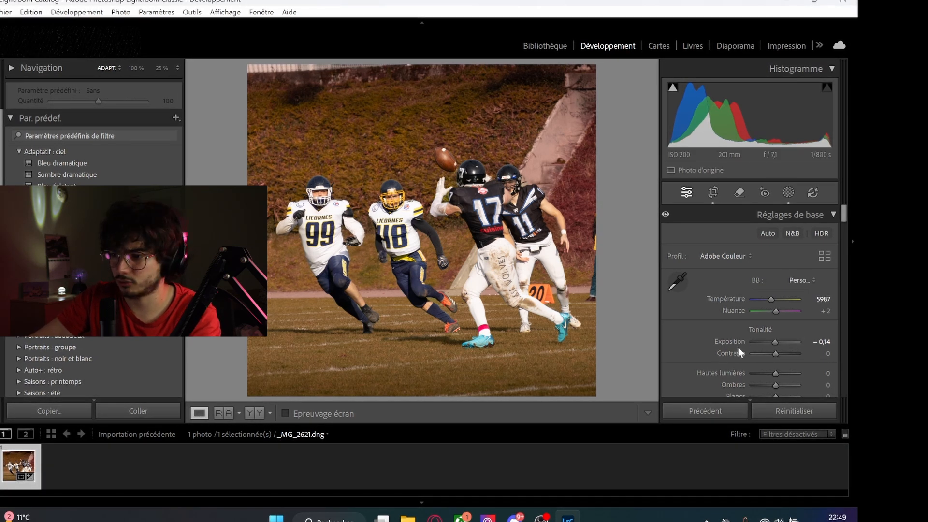
Apply a slight tint to the highlights (Hautes lumières) with the colour grading wheel.
scroll(737, 346, "down", 2)
scroll(729, 340, "down", 15)
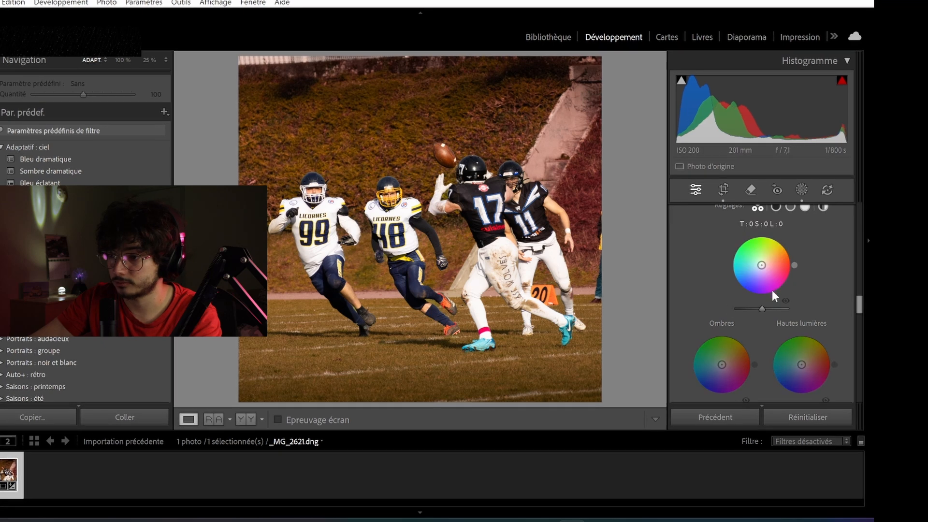
mouse_move(803, 365)
left_mouse_down()
mouse_move(801, 384)
mouse_move(804, 372)
left_mouse_up()
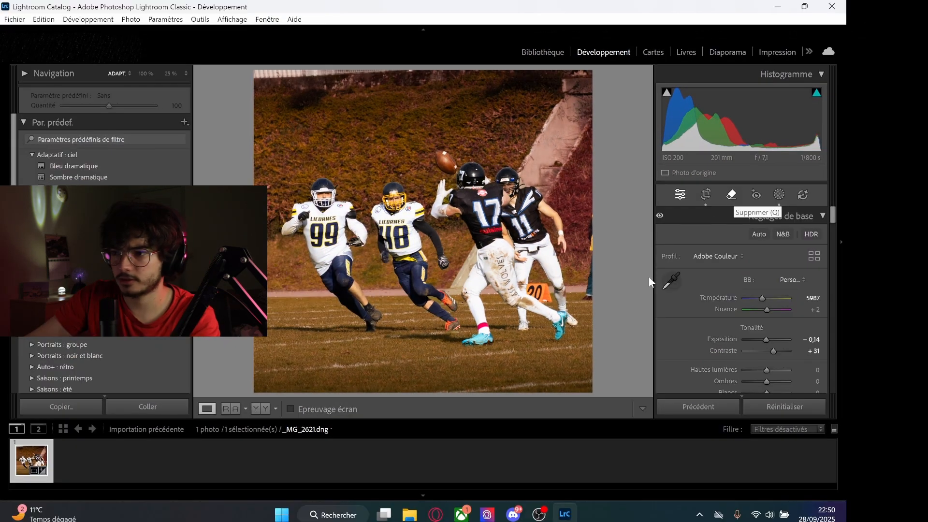
Open the Remove tool, dismiss its introductory tips and run distraction detection for people (Personnes).
key("q")
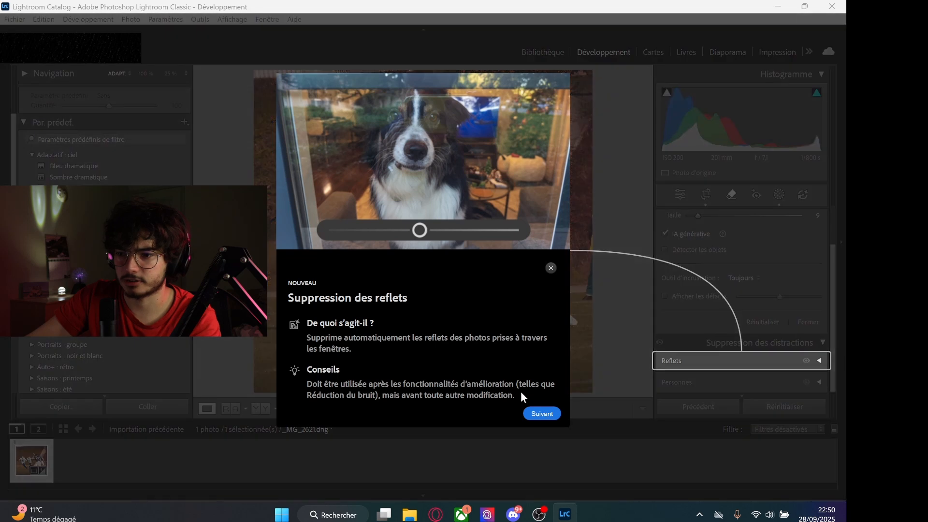
left_click(534, 421)
left_click(533, 422)
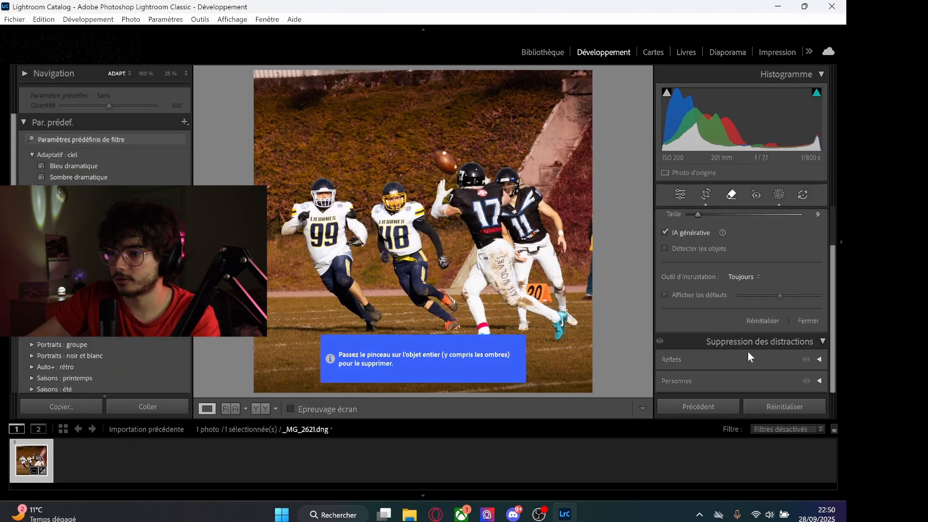
left_click(769, 386)
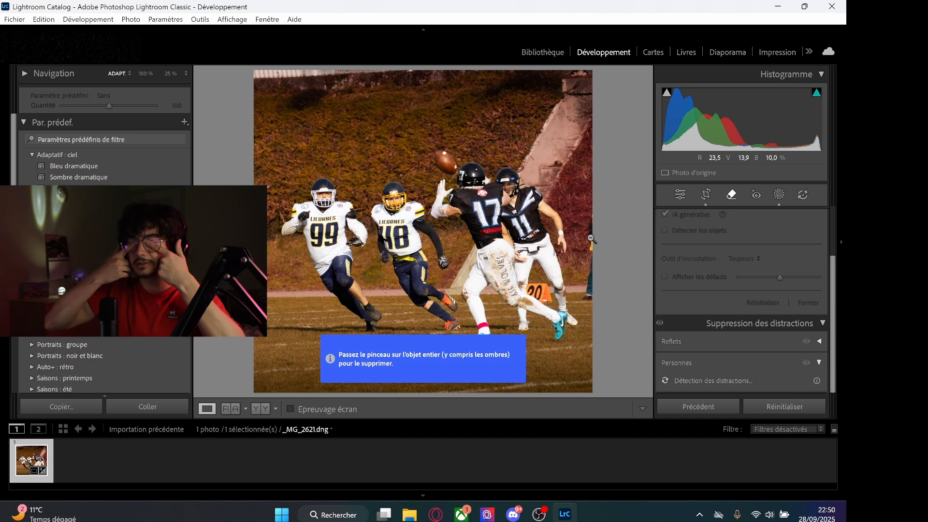
Brush over the cut-off figure at the photo's right edge with the generative AI Remove tool at size 9.
scroll(773, 367, "up", 3)
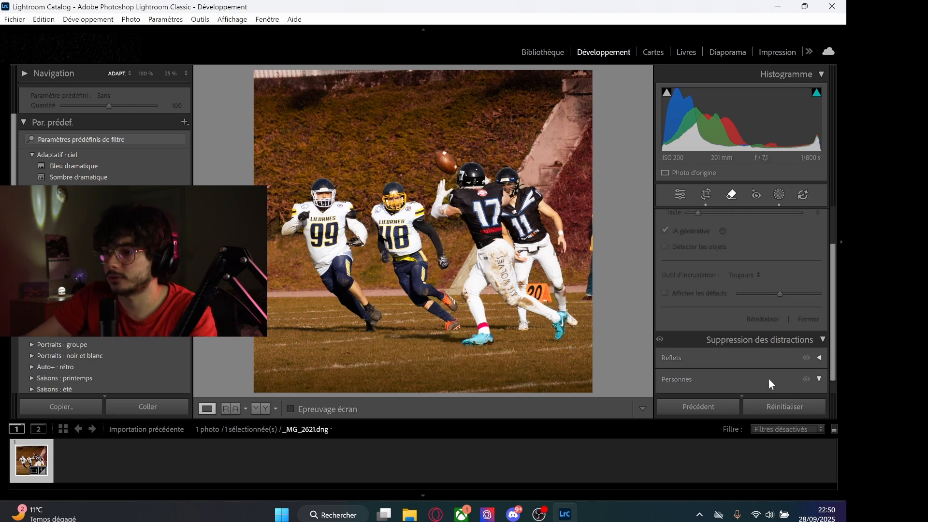
scroll(744, 358, "up", 1)
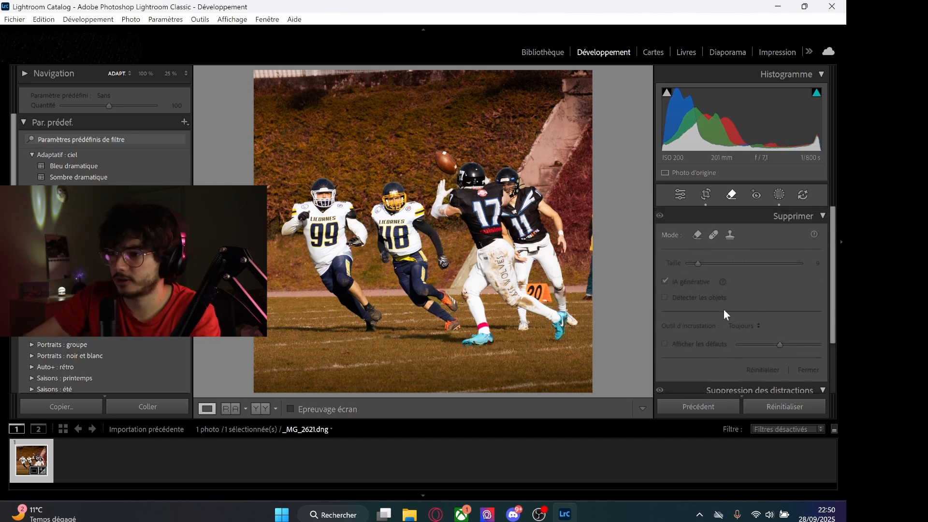
left_click(700, 235)
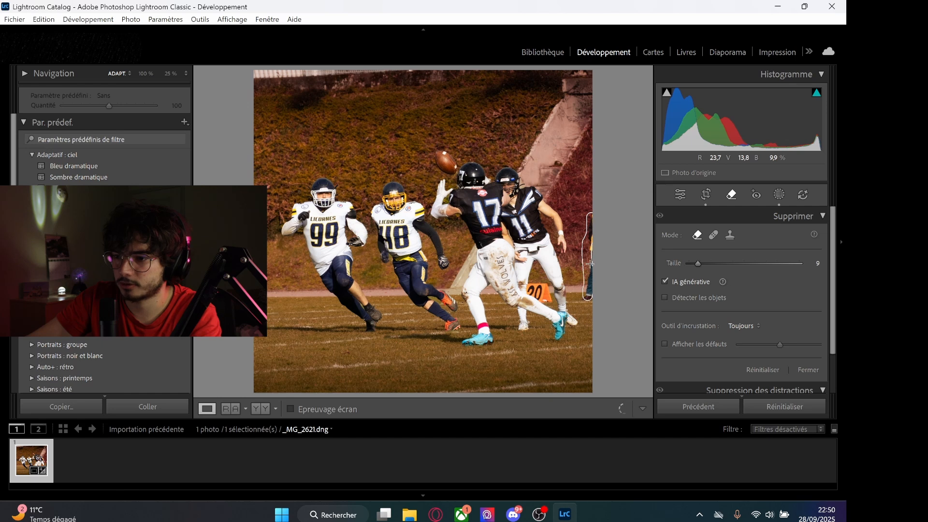
left_click_drag(592, 297, 593, 296)
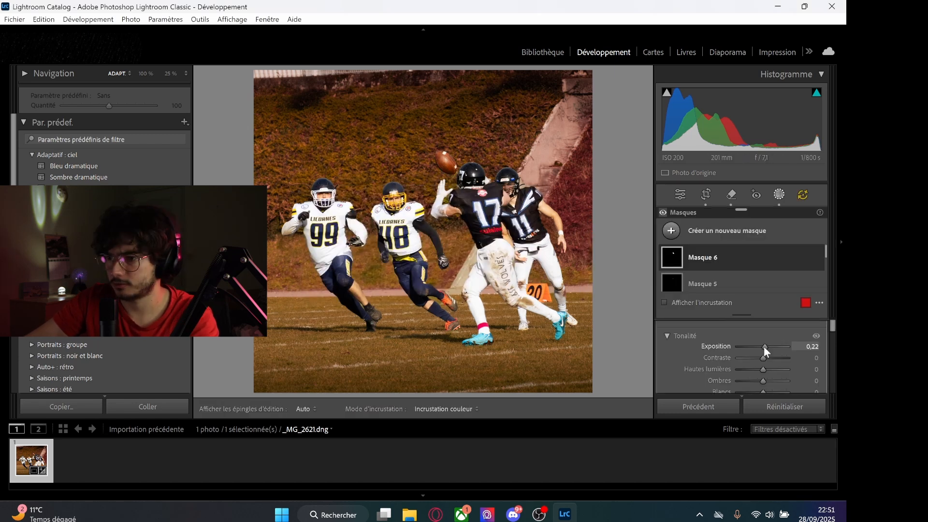
Set the exposure to 0,41 and the contrast to 52 on Masque 6, the football's mask.
left_click_drag(763, 346, 775, 358)
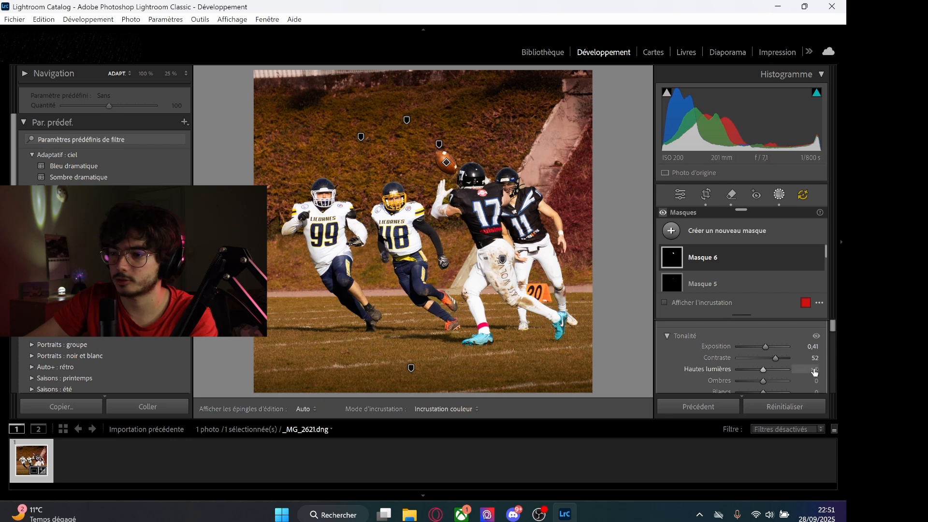
scroll(725, 360, "down", 5)
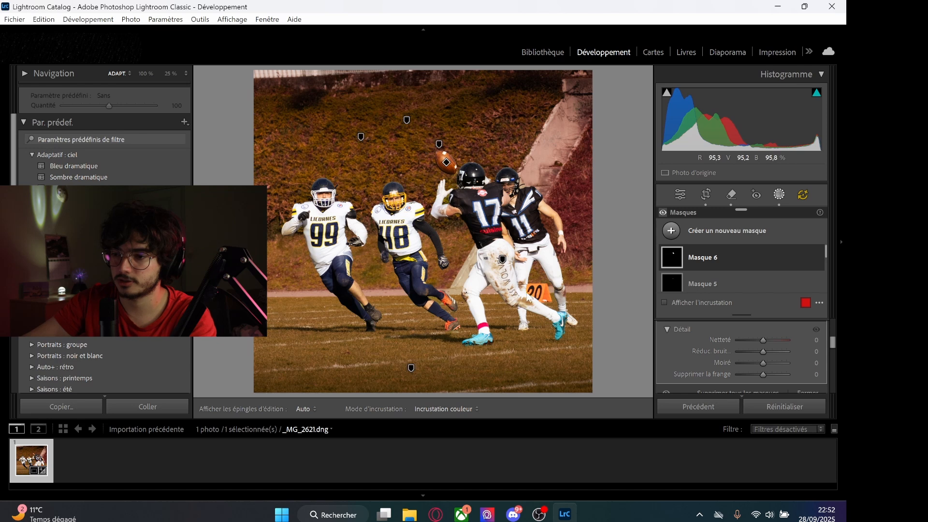
scroll(727, 334, "up", 3)
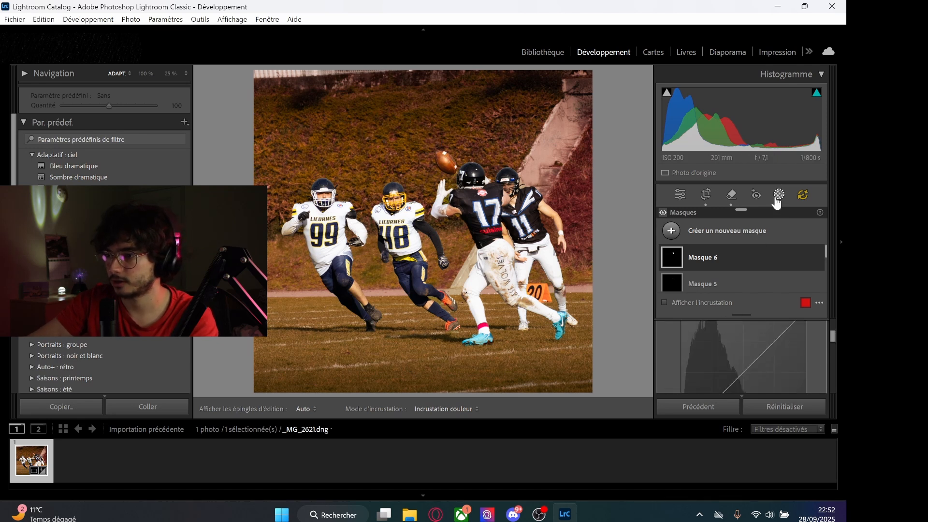
Try to remove the orange yard marker behind the players with the generative AI Remove brush at size 9.
left_click(725, 197)
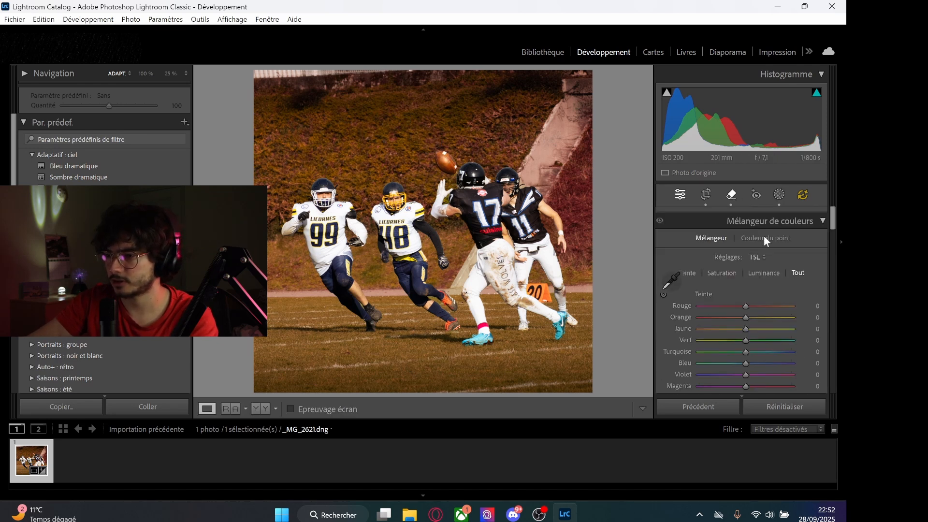
scroll(540, 298, "up", 1)
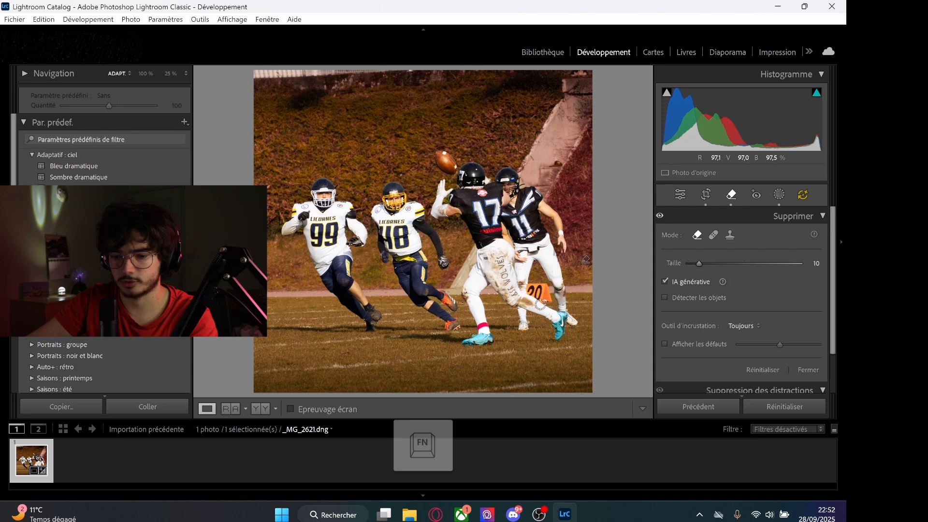
scroll(541, 304, "up", 1)
key("alt")
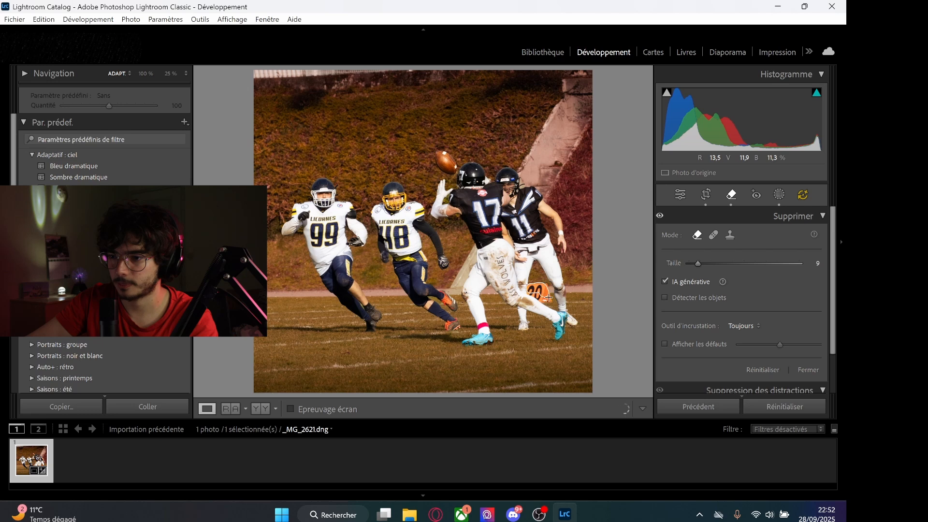
left_click(546, 285)
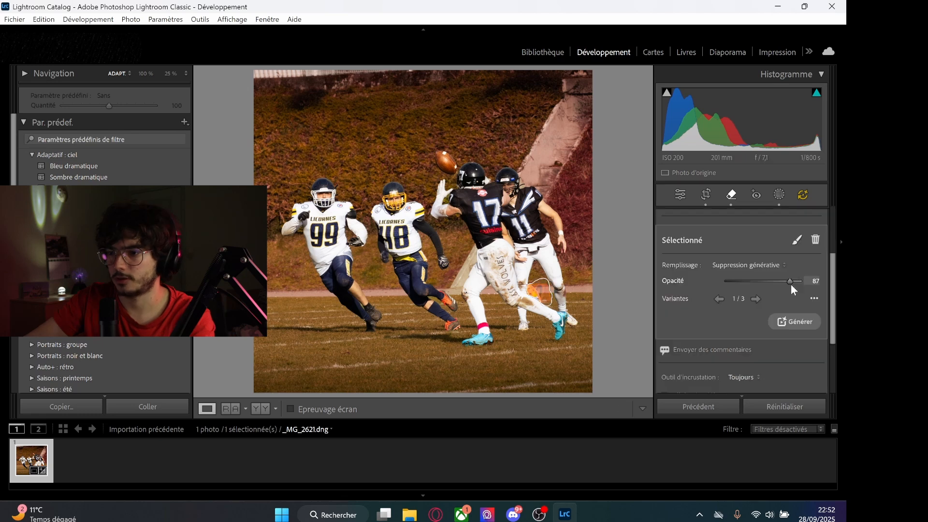
left_click(793, 322)
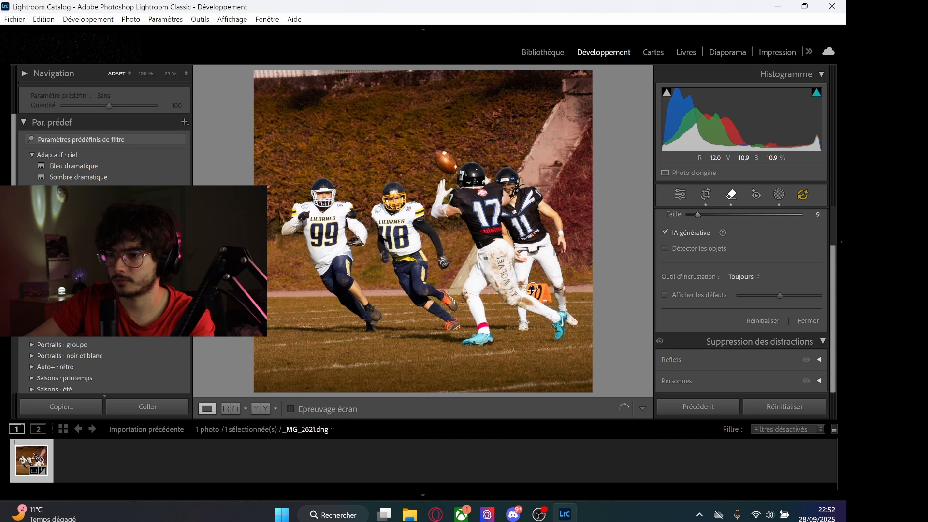
left_click(531, 289)
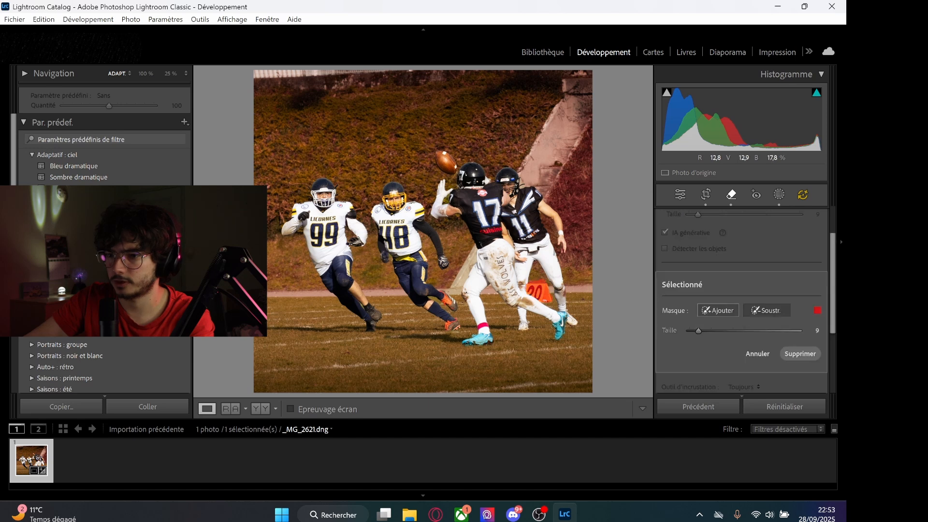
left_click(800, 353)
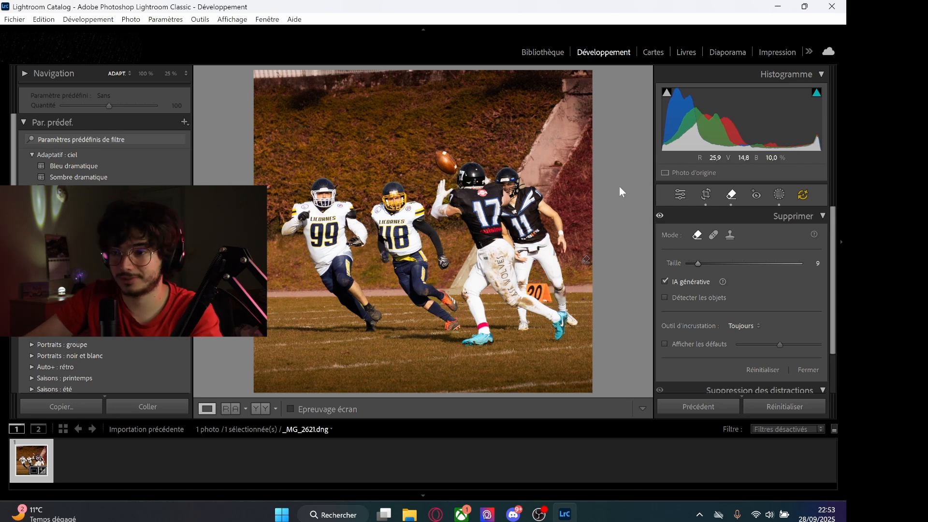
Create a new brush mask at size 3,0 covering the turquoise shoes of player 17.
key("shift+w")
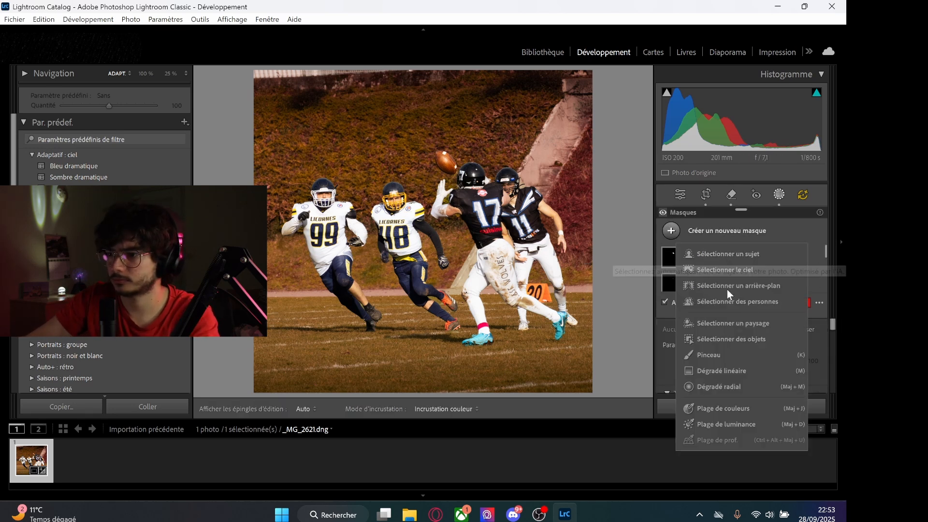
left_click(725, 254)
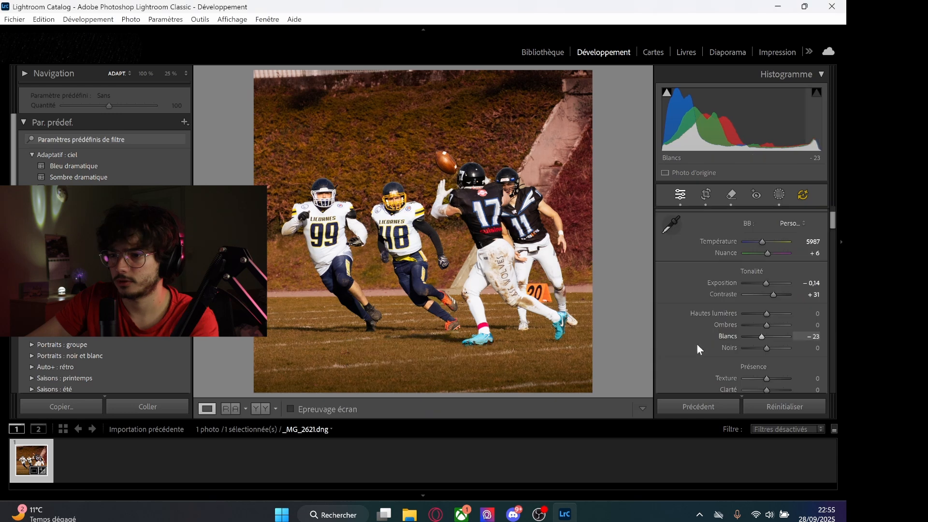
left_click(778, 194)
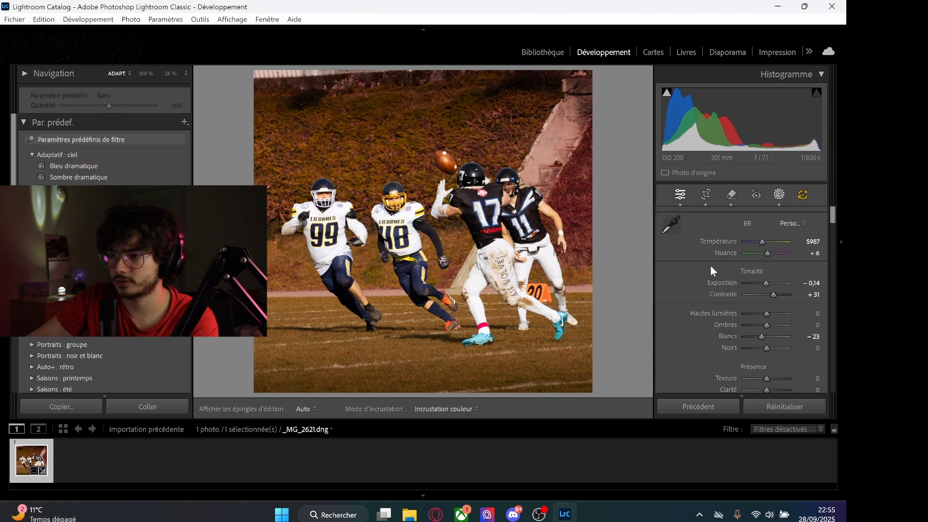
left_click(669, 231)
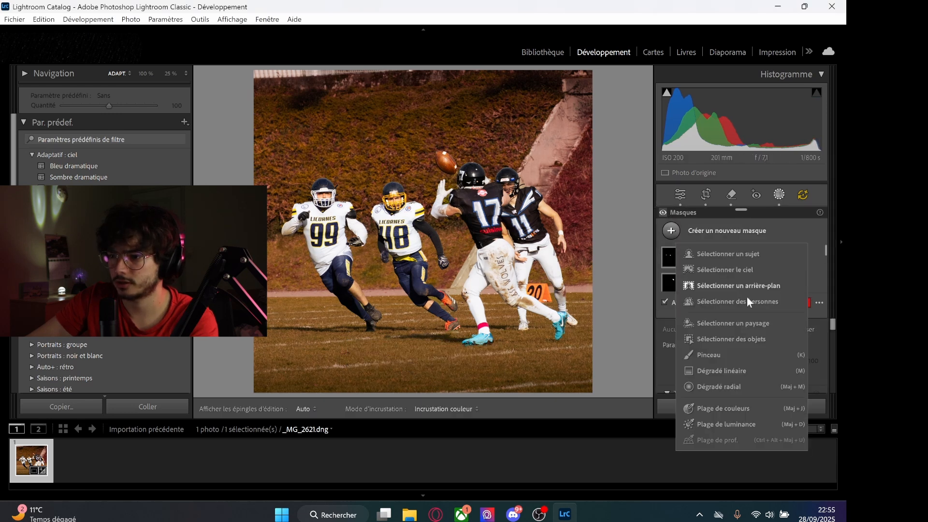
left_click(721, 354)
scroll(729, 343, "down", 1)
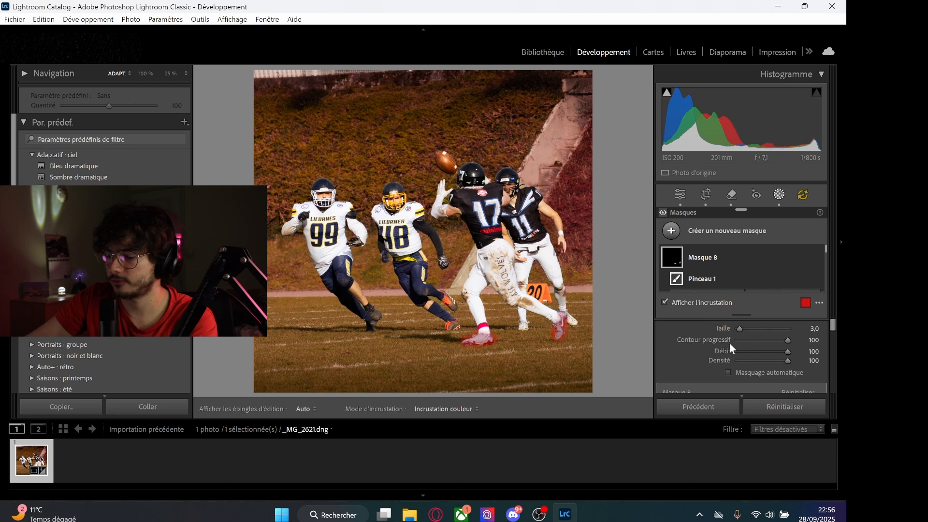
Lower the saturation of Masque 8 to mute the turquoise colour of the shoes.
scroll(718, 349, "up", 1)
scroll(735, 354, "down", 1)
scroll(714, 349, "down", 3)
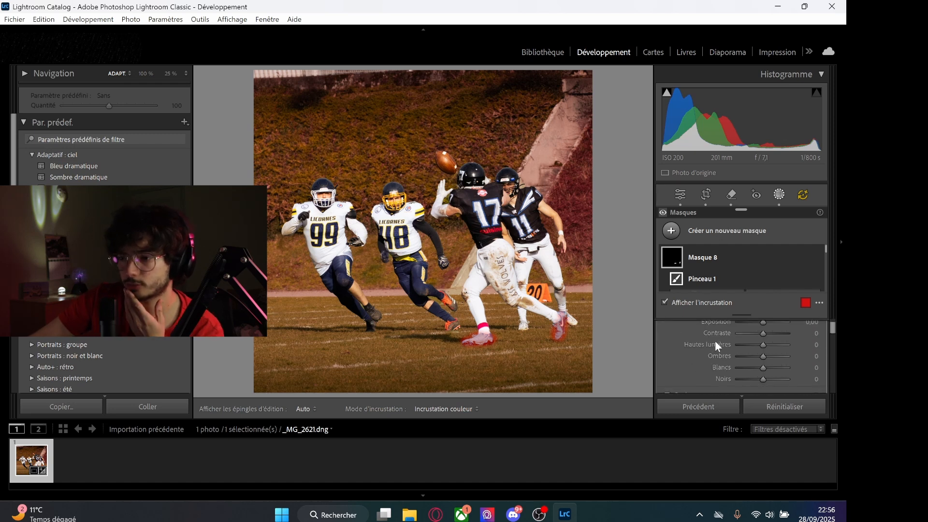
scroll(715, 341, "down", 4)
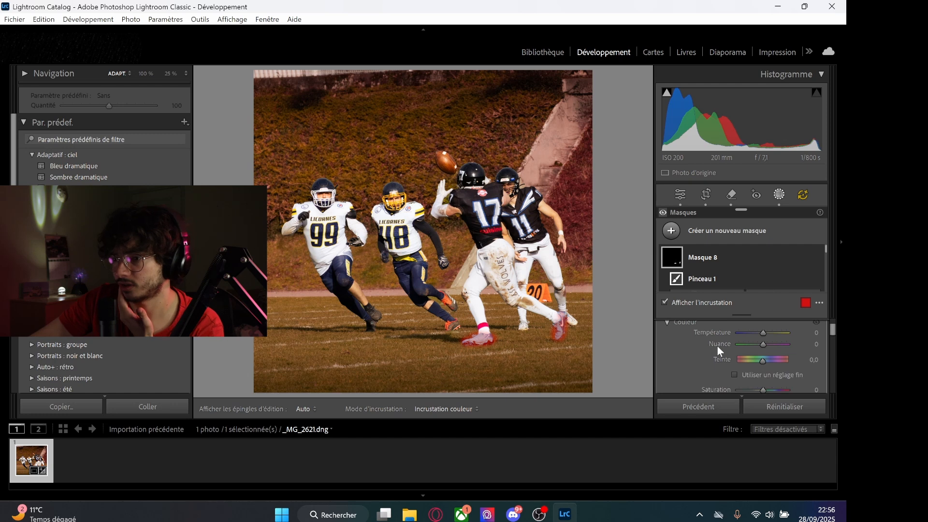
left_click_drag(763, 333, 779, 335)
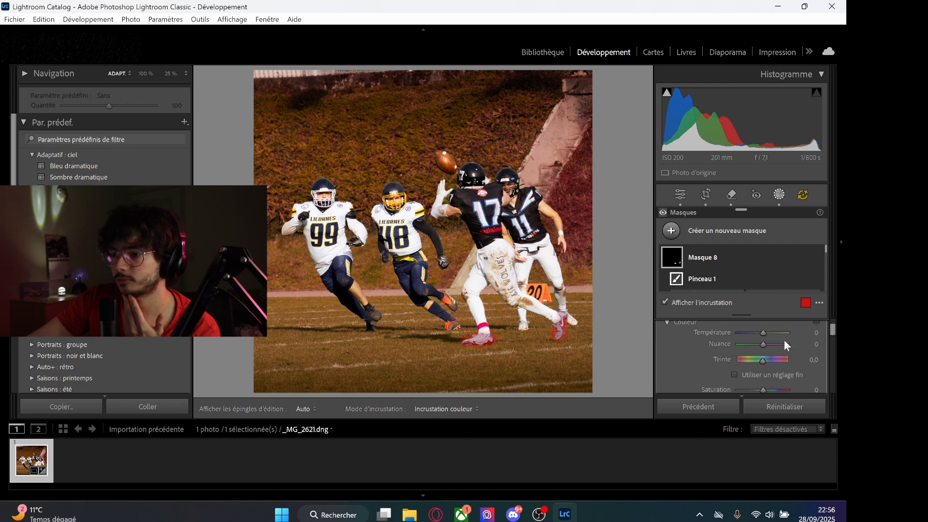
scroll(773, 346, "down", 1)
scroll(796, 354, "down", 1)
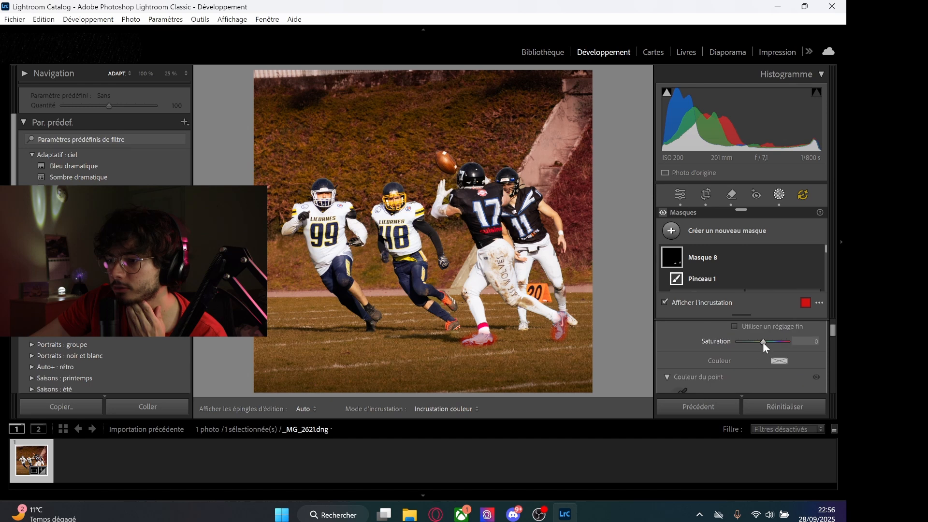
left_click_drag(763, 341, 744, 341)
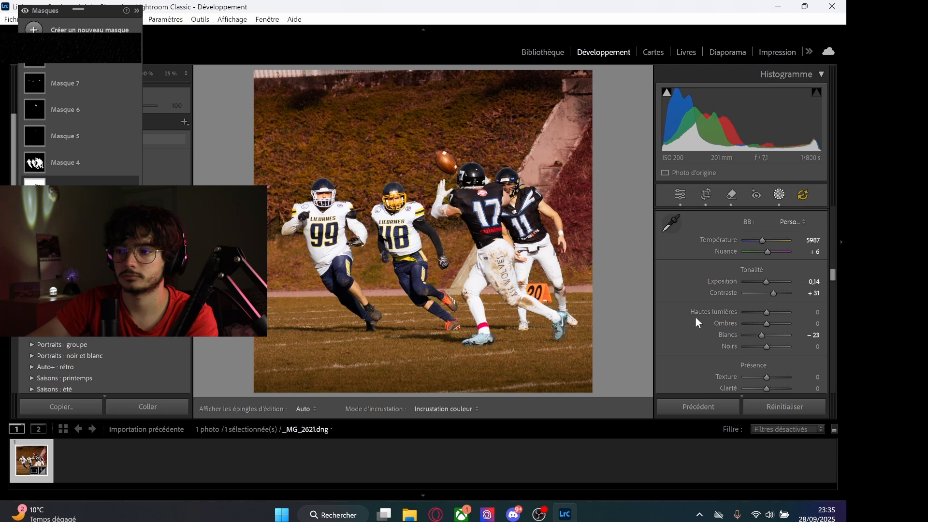
Shift the photo's global colours from red-orange towards greener tones in the grass and background.
scroll(696, 319, "down", 4)
left_click_drag(767, 301, 752, 284)
scroll(748, 331, "down", 6)
left_click(680, 195)
scroll(681, 307, "down", 10)
scroll(681, 306, "down", 10)
mouse_move(756, 294)
left_mouse_down()
mouse_move(798, 295)
mouse_move(753, 295)
left_mouse_up()
scroll(419, 223, "up", 4)
left_click_drag(752, 283, 772, 305)
left_click(419, 223)
scroll(766, 299, "up", 5)
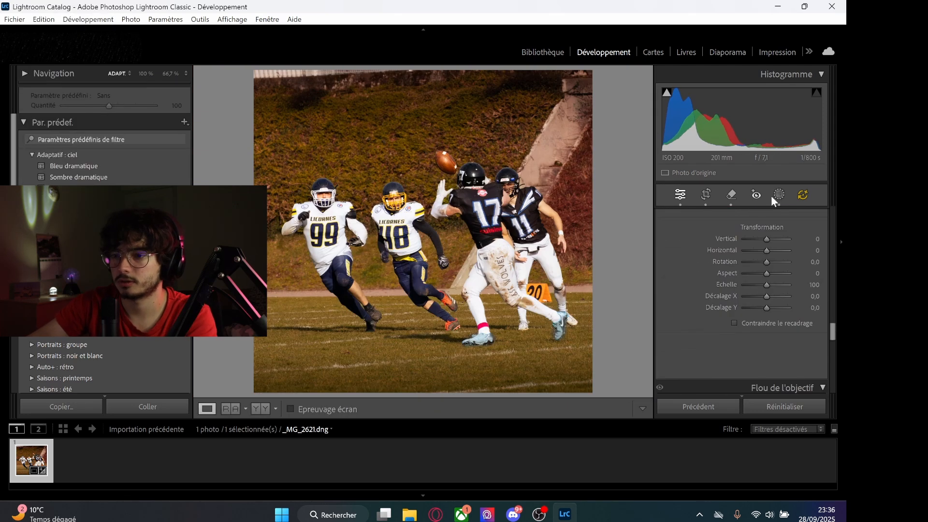
Apply the lens blur (Flou de l'objectif) at level 100 and narrow its focus range to 13–48.
left_click(779, 194)
scroll(732, 313, "down", 10)
left_click(680, 195)
scroll(688, 234, "down", 5)
left_click(666, 231)
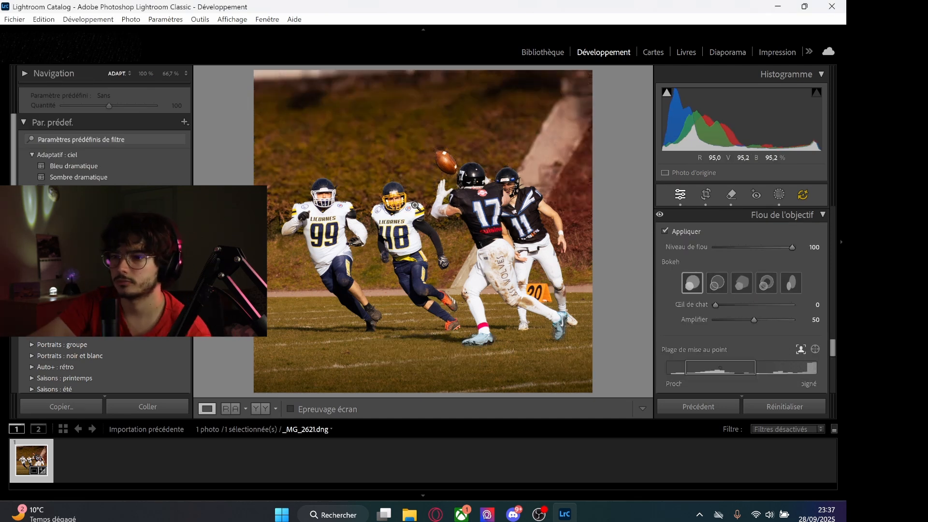
scroll(747, 252, "down", 3)
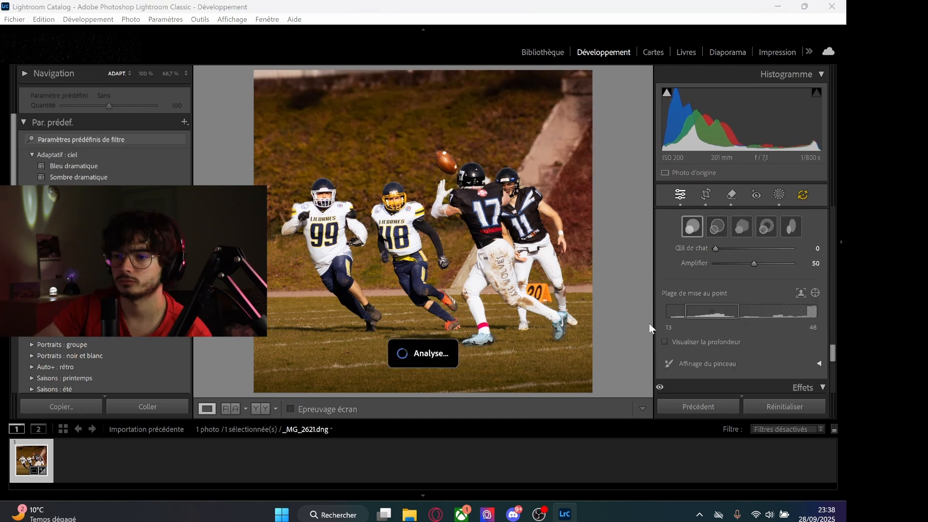
key("shift+m")
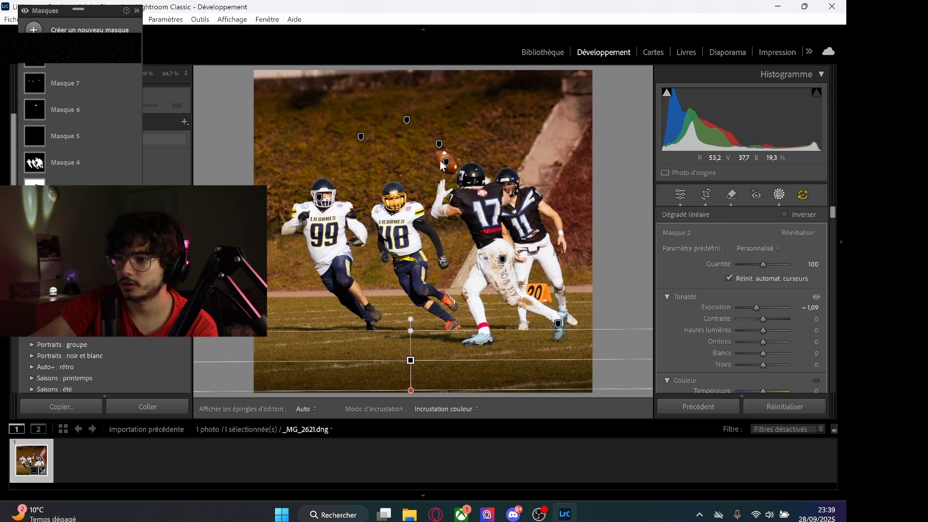
left_click_drag(310, 162, 507, 241)
left_click_drag(79, 10, 83, 41)
key("Delete")
key("shift+m")
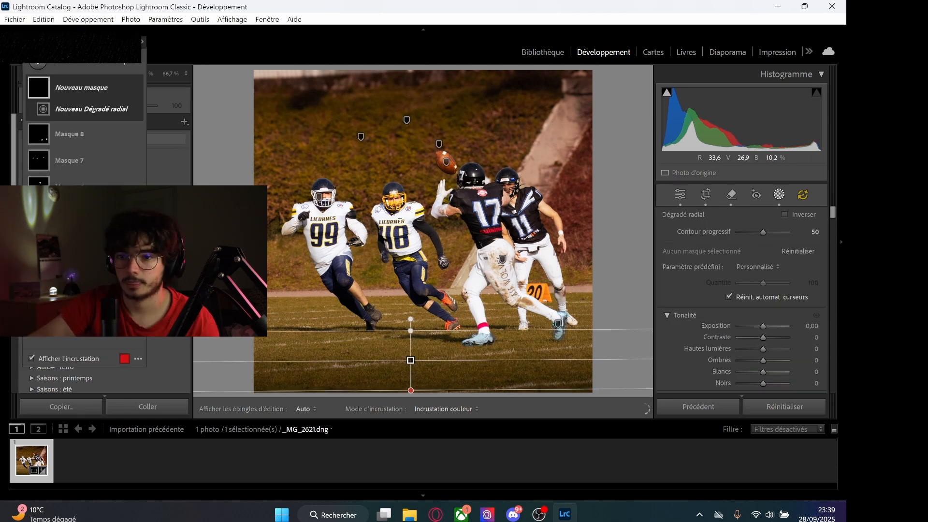
left_click_drag(311, 145, 580, 268)
key("Delete")
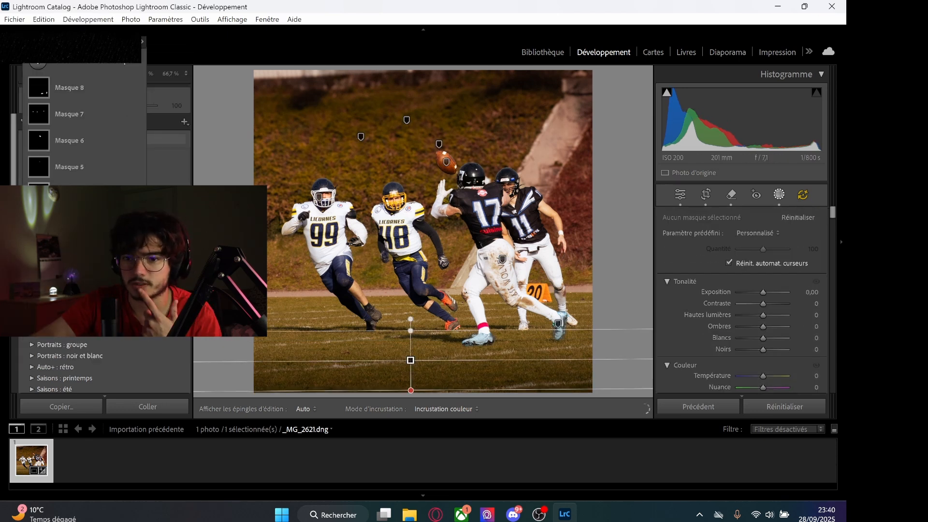
Return to the global adjustments and tint the colour grading shadows yellow-green at hue 84 and saturation 49.
left_click(48, 141)
left_click(680, 194)
scroll(716, 331, "down", 3)
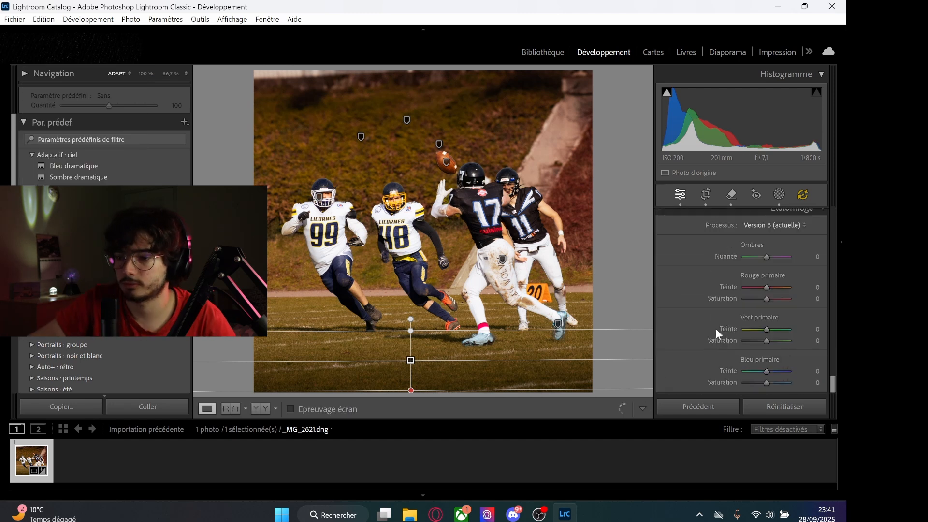
scroll(717, 331, "up", 5)
scroll(695, 248, "up", 5)
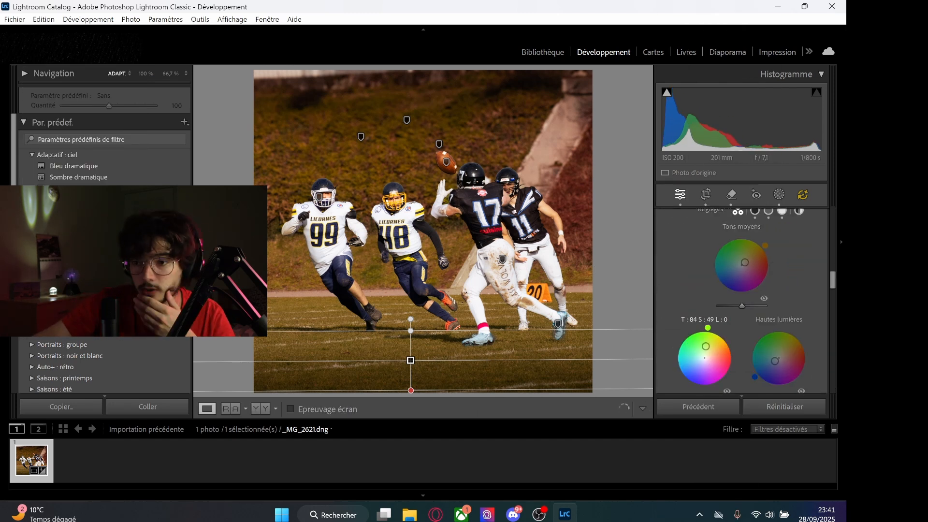